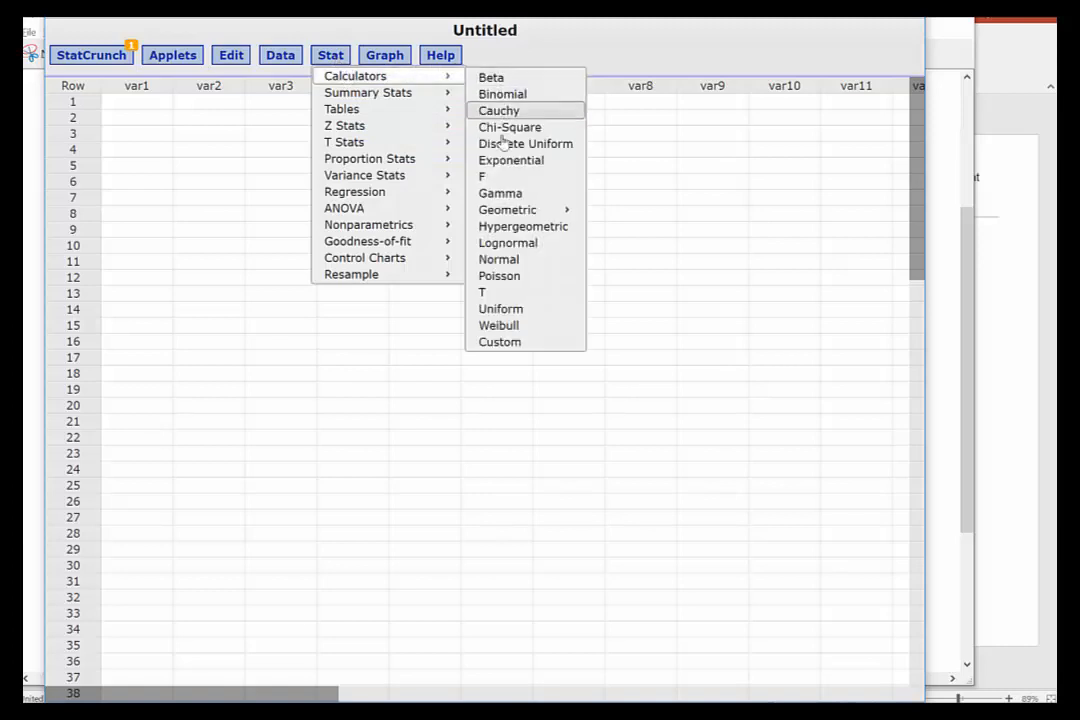
Compute the lower critical value in the T Calculator with 89 degrees of freedom and a left-tail probability of .025
left_click(484, 292)
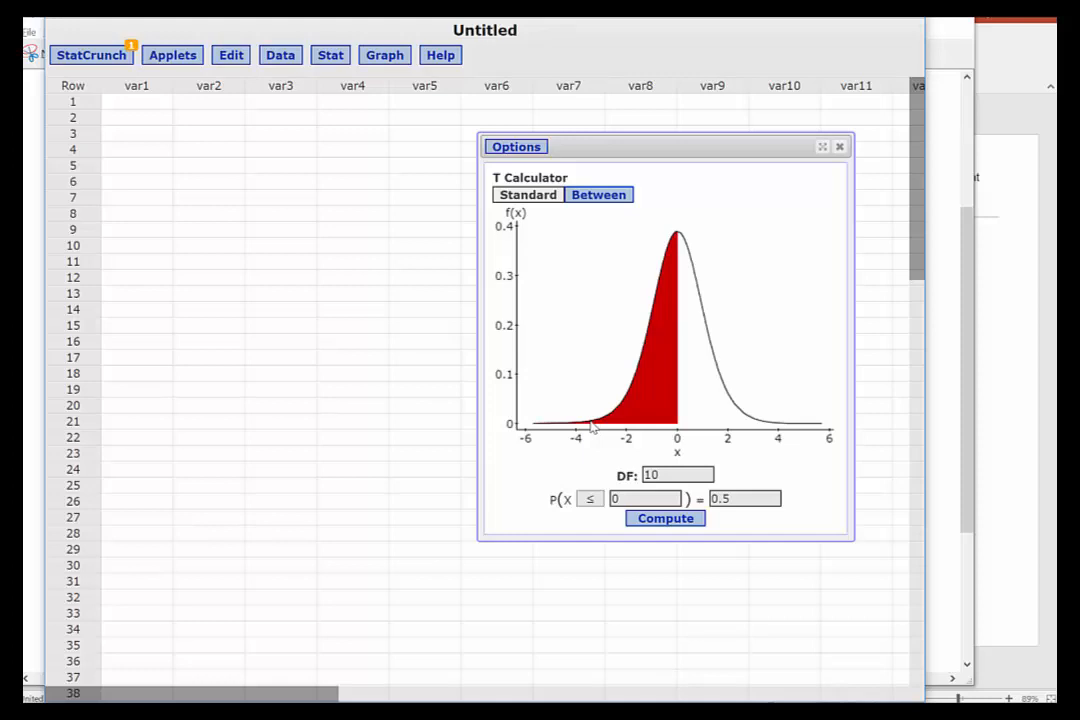
left_click_drag(734, 498, 700, 444)
key("BackSpace")
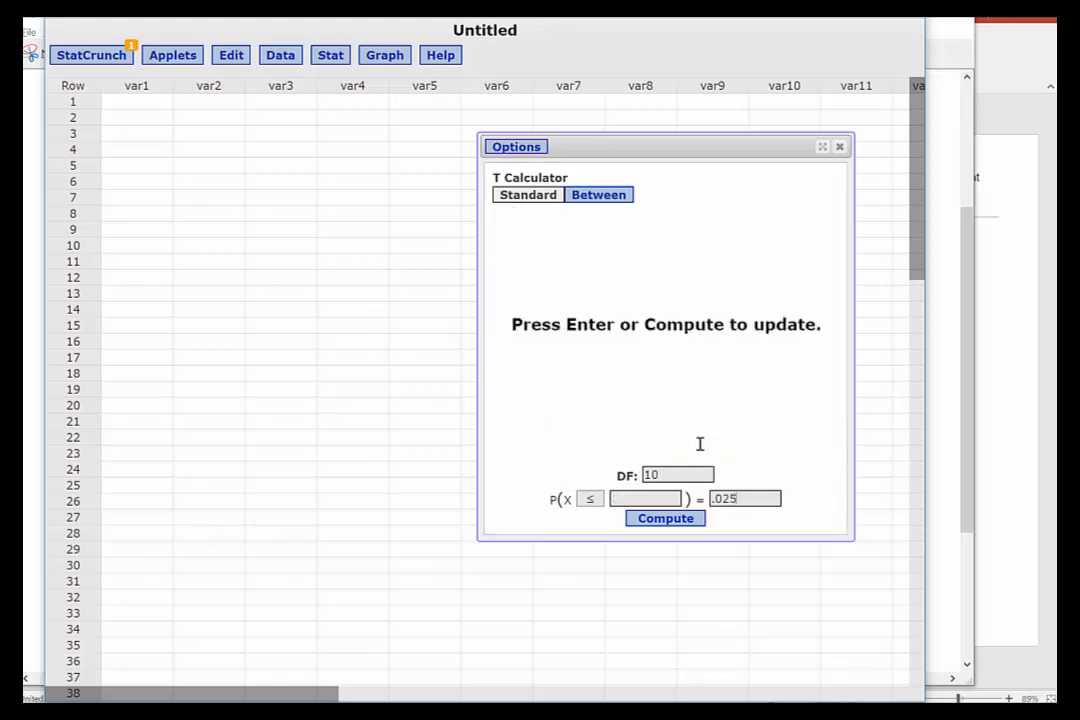
left_click_drag(668, 475, 640, 476)
type("89")
left_click(667, 521)
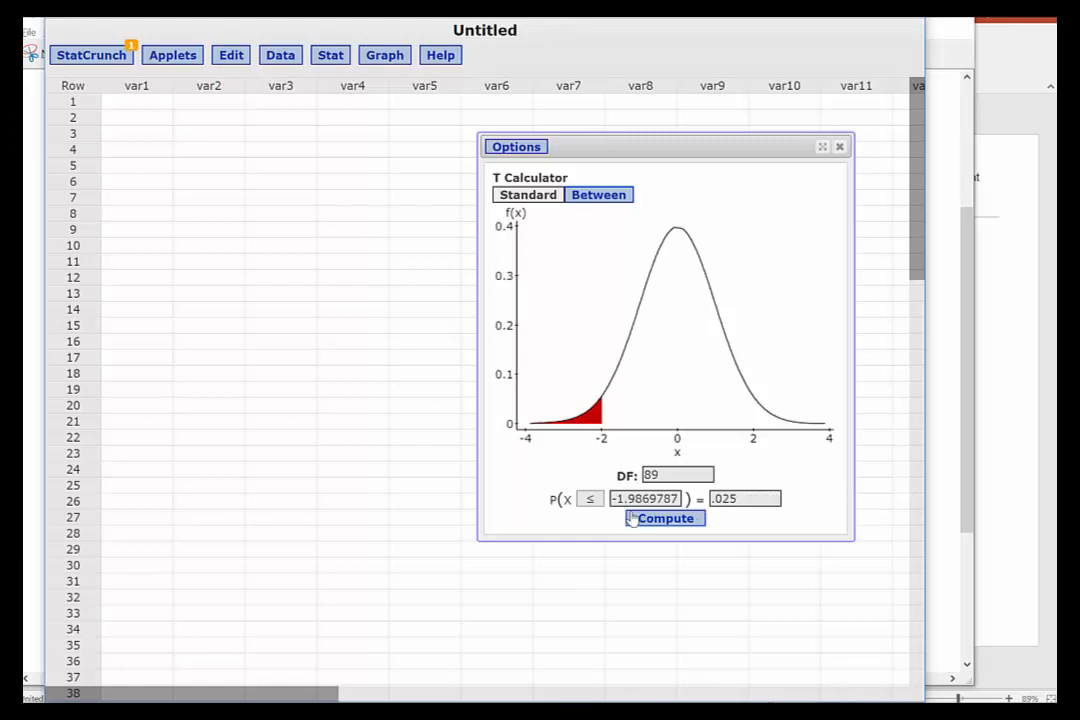
Compute the upper critical t value for a cumulative probability of .975, and close the T Calculator
double_click(741, 499)
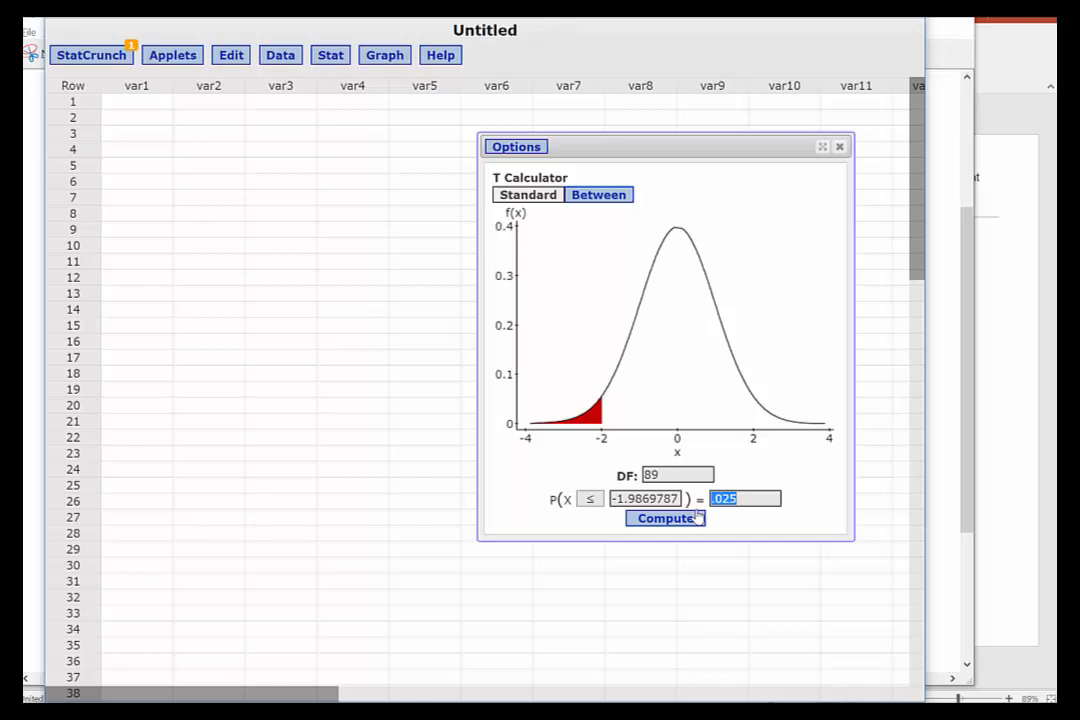
type(".")
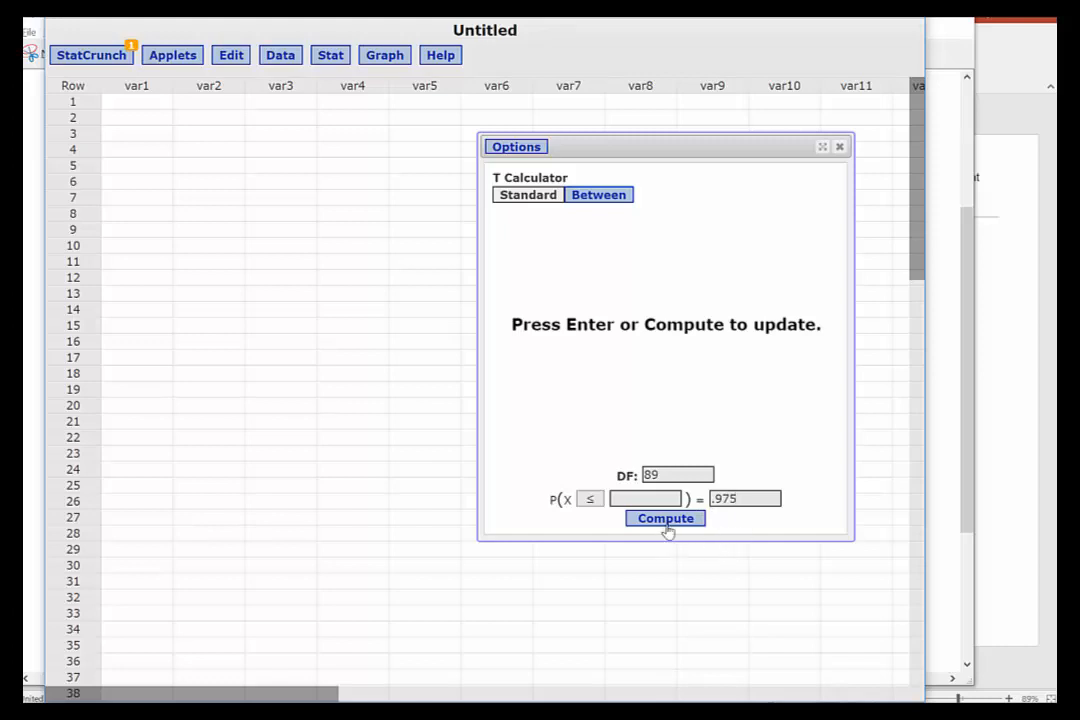
left_click(667, 522)
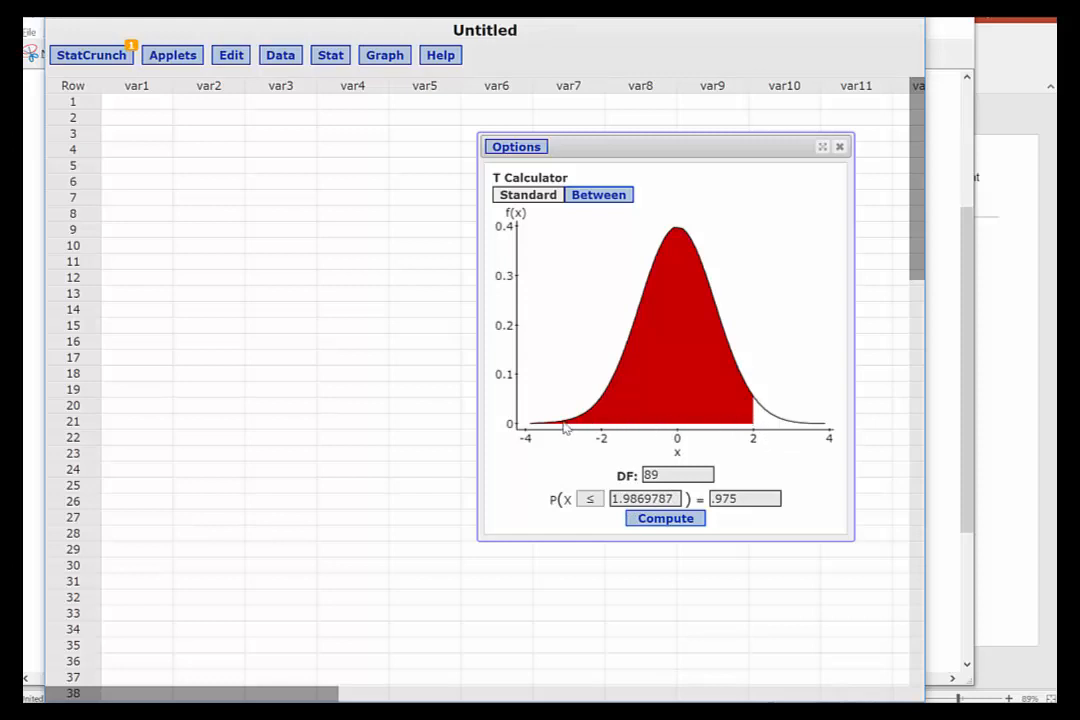
left_click(840, 147)
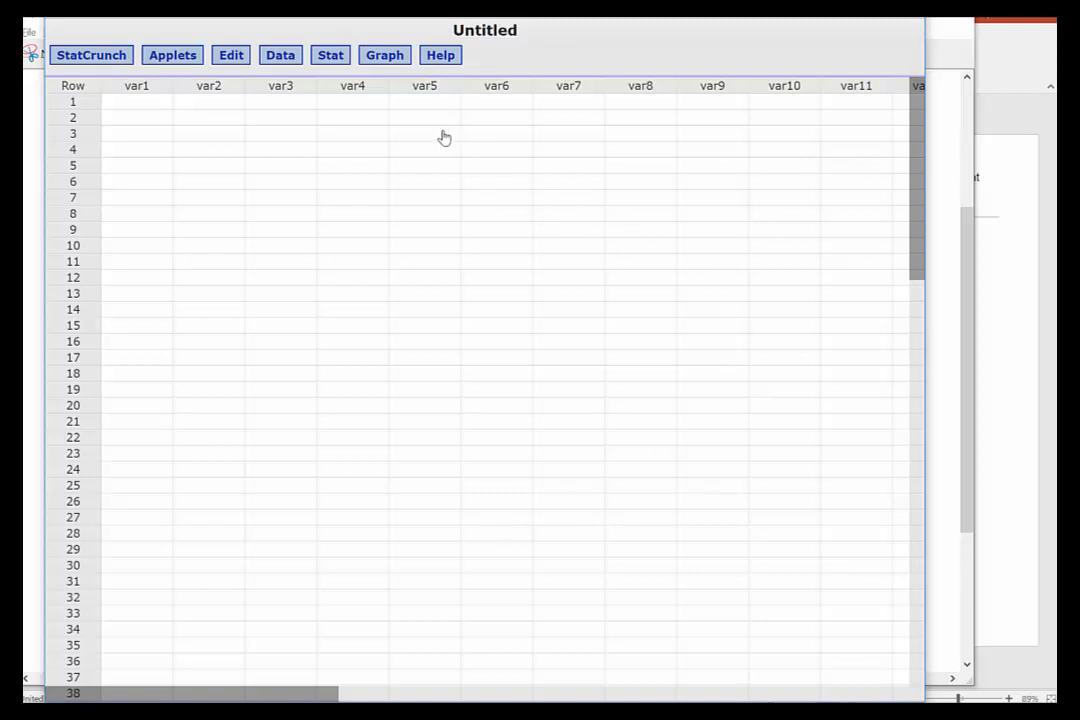
Start a one-sample t procedure from summary statistics with sample mean 3.86, standard deviation .68 and sample size 90
left_click(331, 60)
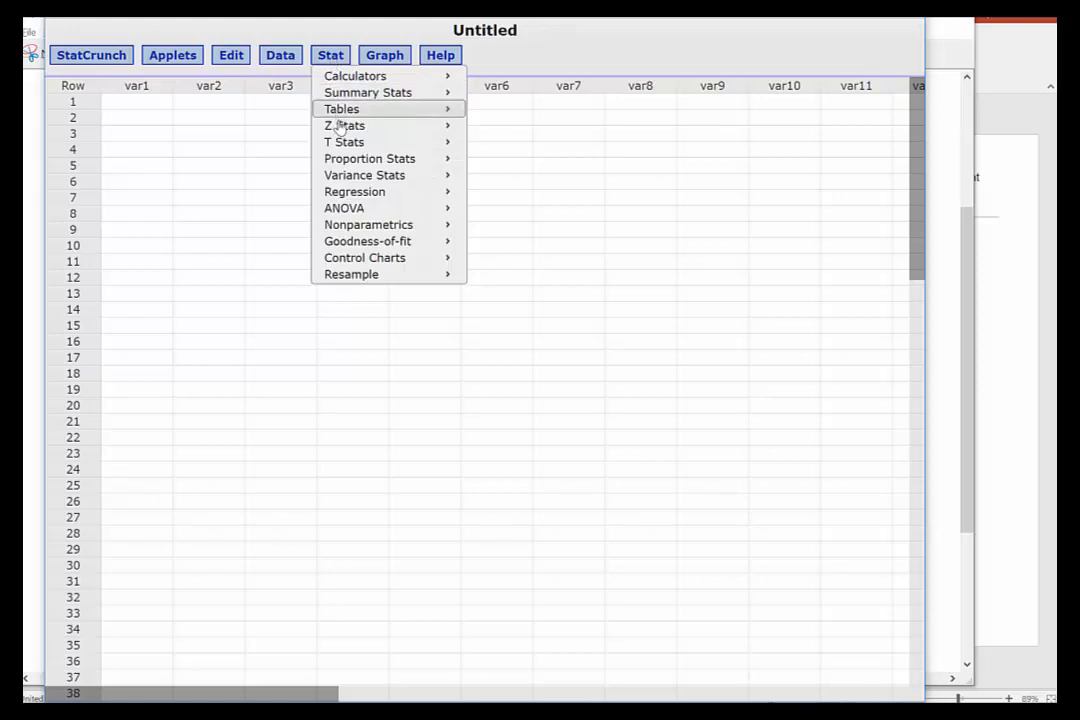
mouse_move(352, 146)
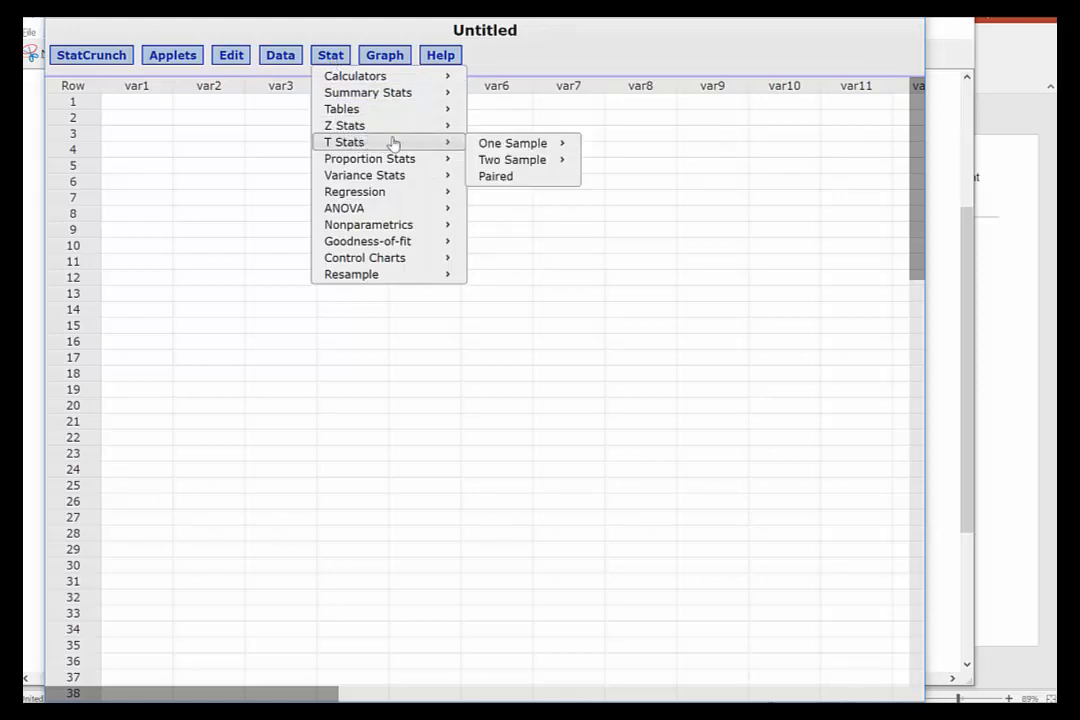
mouse_move(518, 148)
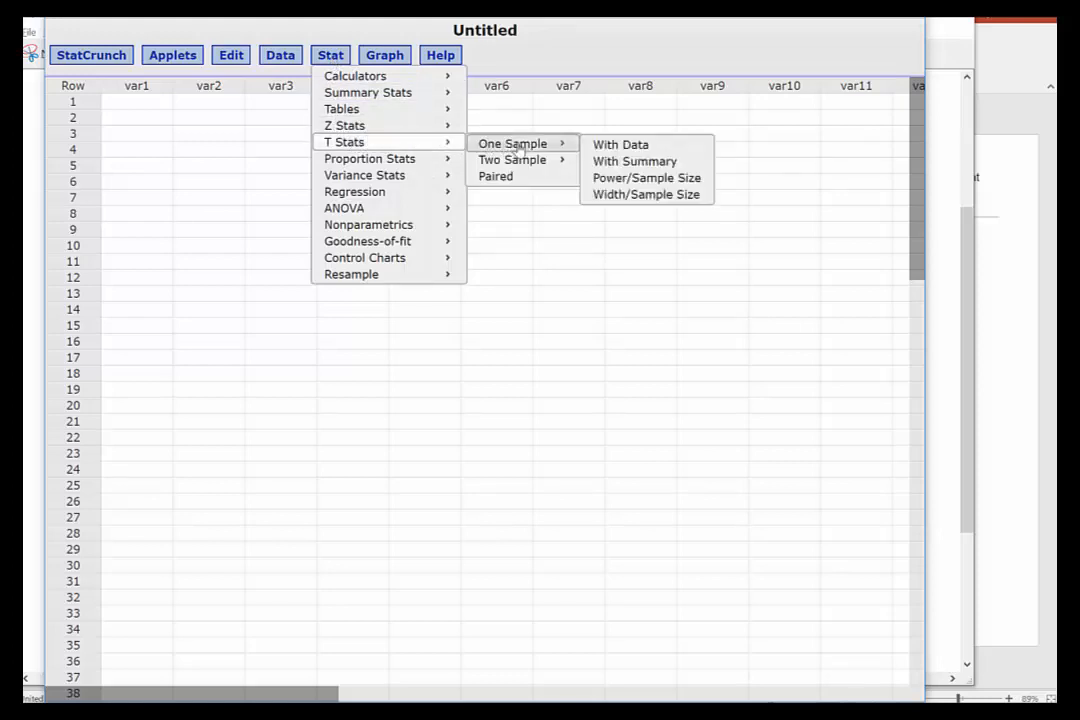
left_click(617, 163)
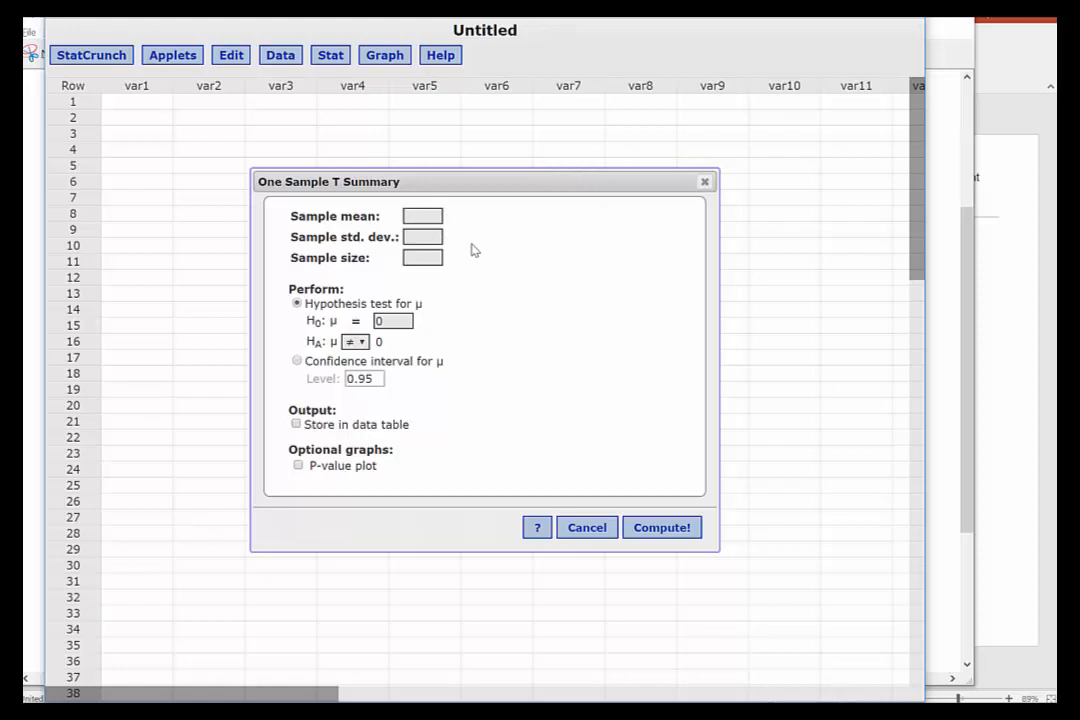
type("3.86")
left_click(437, 243)
left_click(432, 252)
type("90")
Set the null hypothesis mean to 4.00, keep the ≠ alternative, and compute the hypothesis test
left_click(396, 321)
key("BackSpace")
type("4.00")
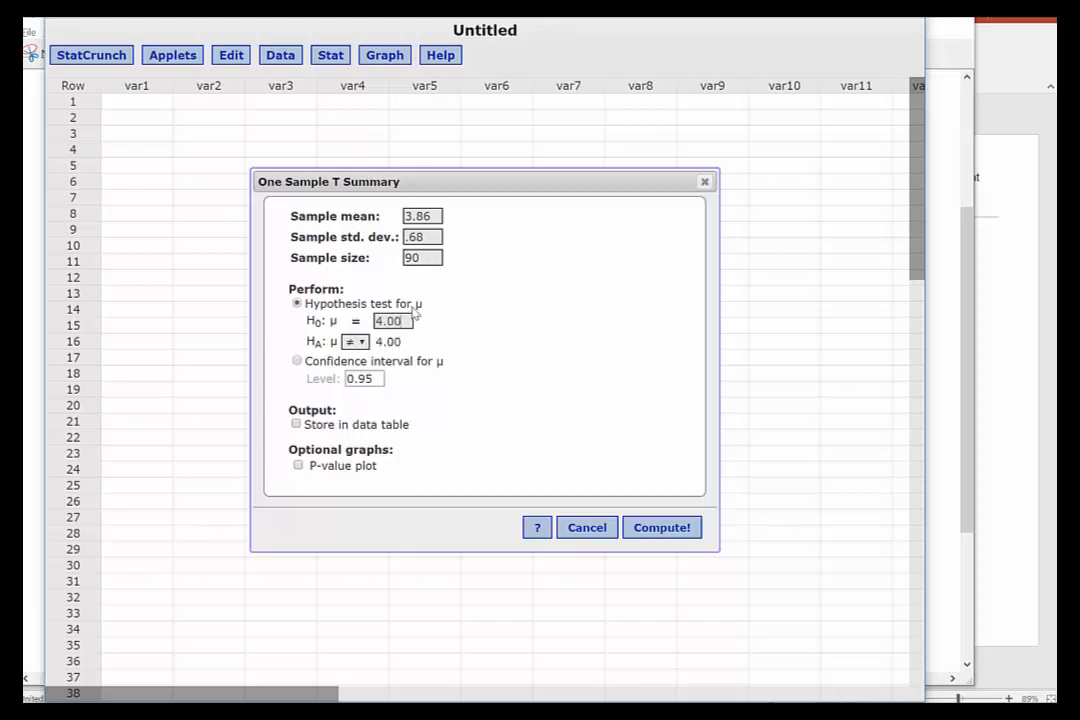
left_click(363, 342)
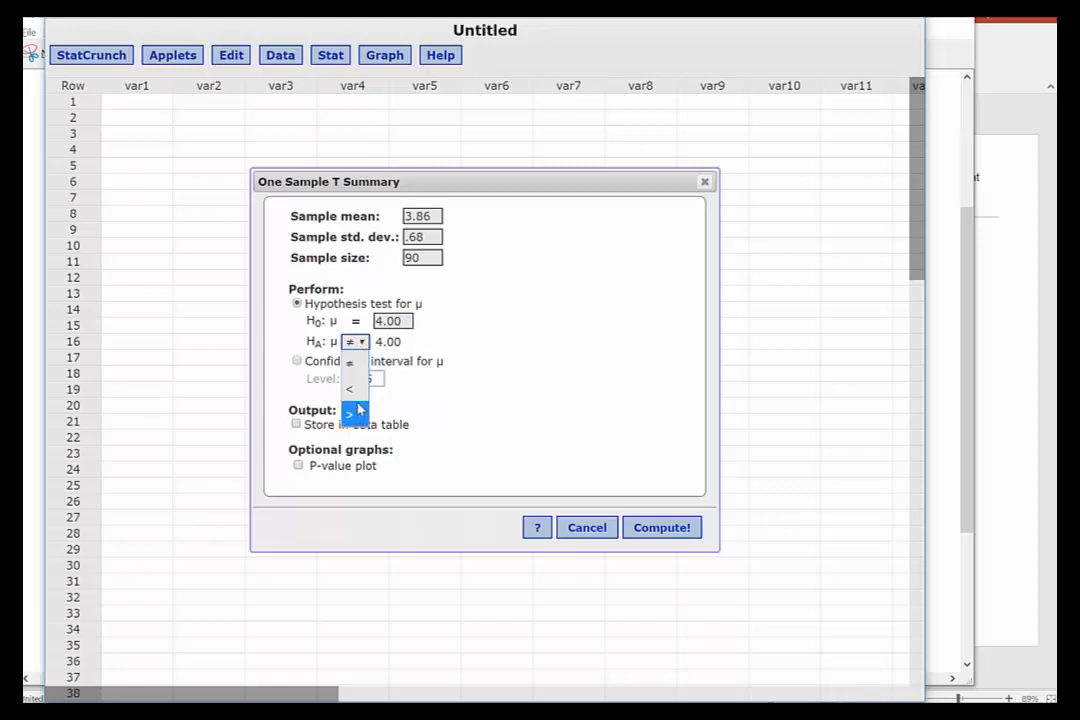
left_click(364, 343)
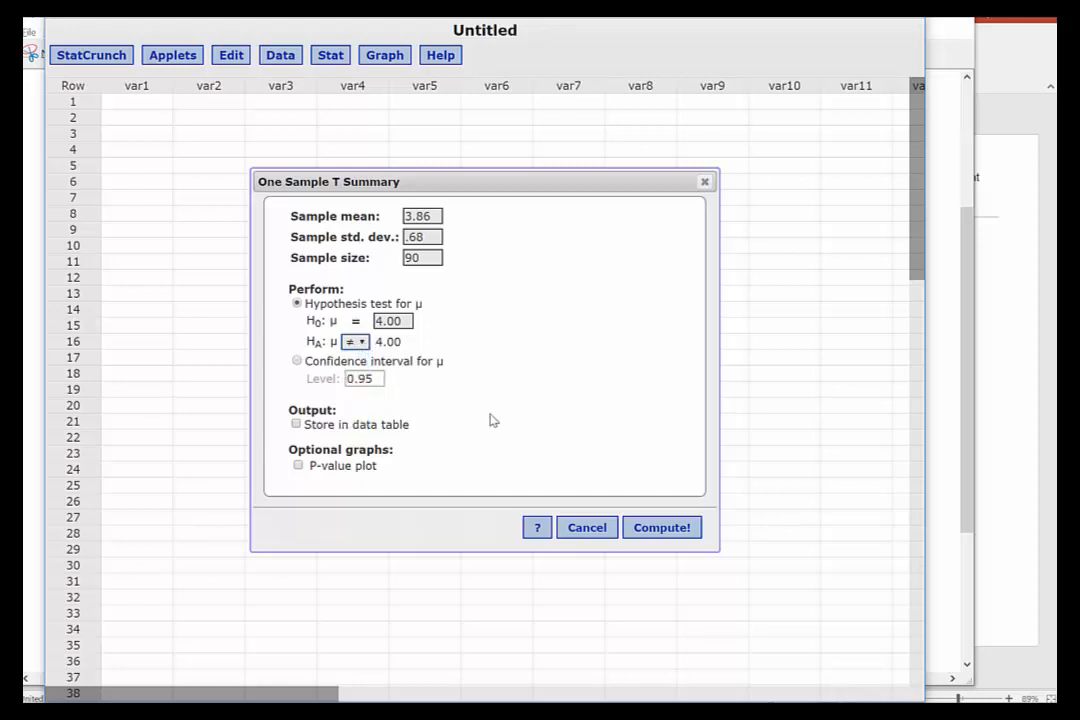
left_click(645, 528)
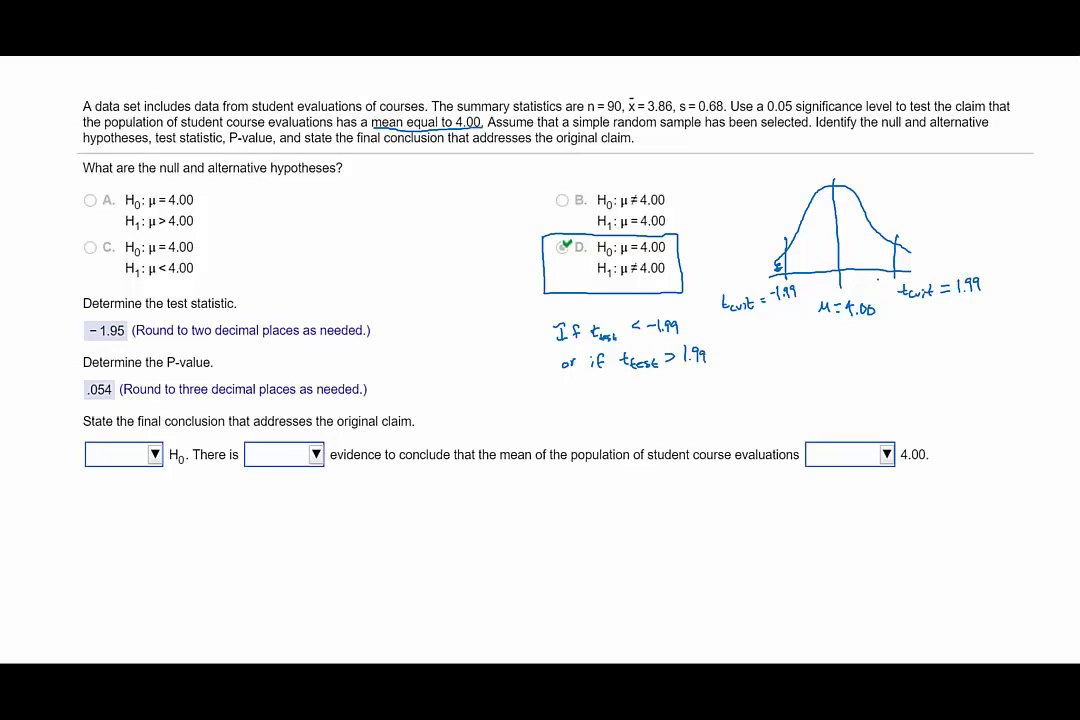
On the problem slide, shade the upper rejection tail of the sketched curve and complete the decision rule with "reject H0"
left_click_drag(900, 264, 910, 271)
left_click_drag(561, 387, 642, 396)
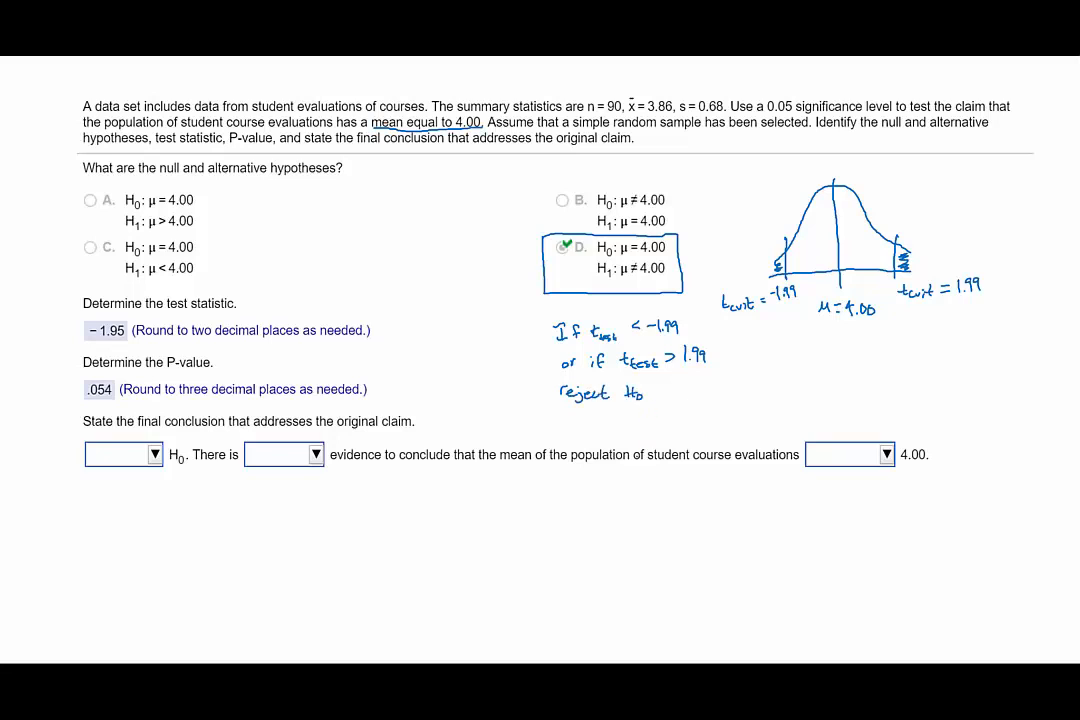
Write "t test = -1.95" below the sketched curve and mark that value just inside the lower critical value
mouse_move(773, 345)
left_mouse_down()
mouse_move(772, 362)
mouse_move(809, 364)
mouse_move(824, 350)
left_mouse_up()
left_click_drag(815, 356, 825, 356)
left_click(855, 355)
mouse_move(851, 343)
left_mouse_down()
mouse_move(861, 357)
mouse_move(872, 342)
left_mouse_up()
left_click_drag(796, 282, 796, 215)
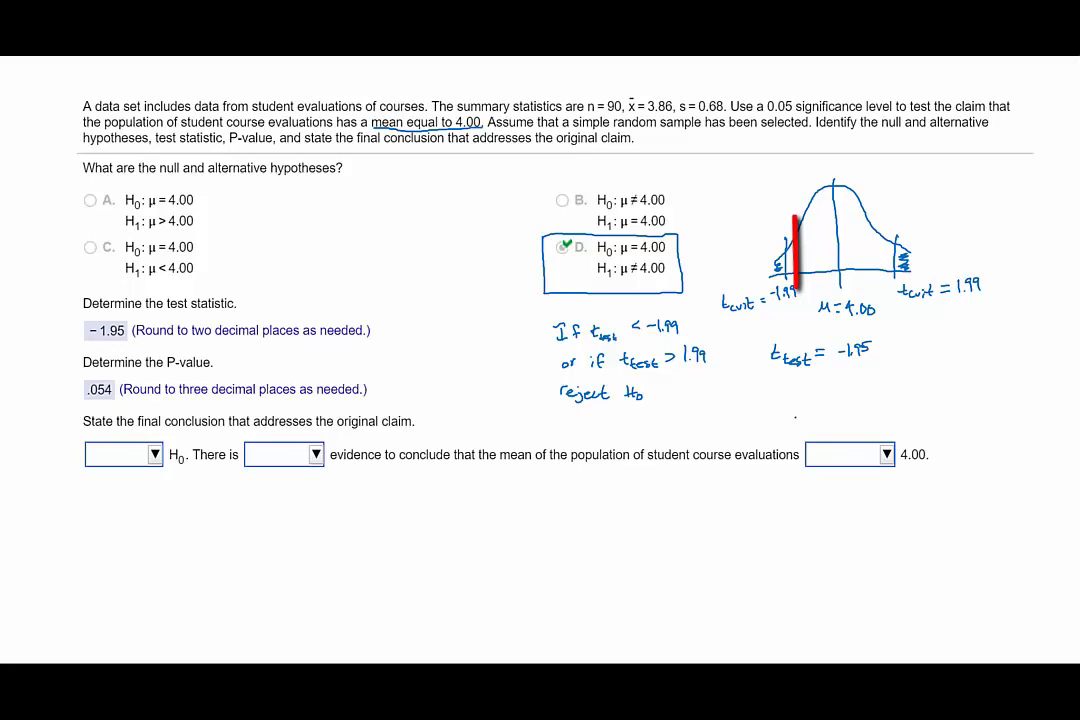
Write "P-value = 0.054" beneath the handwritten test statistic
left_click_drag(754, 395, 817, 398)
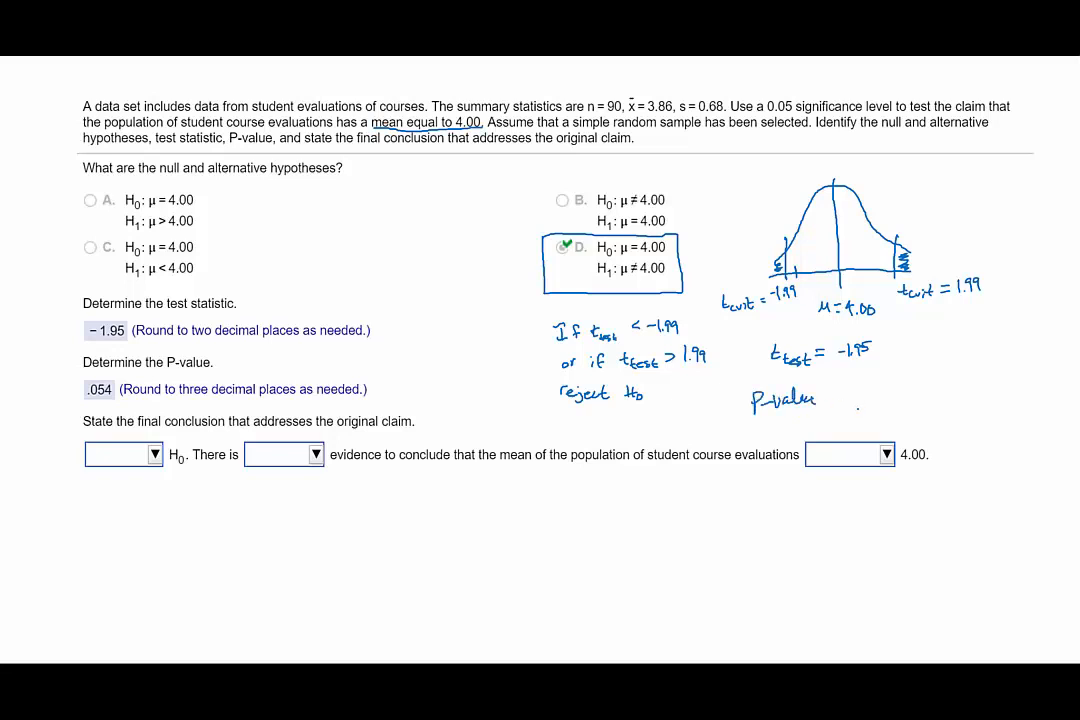
mouse_move(843, 389)
left_mouse_down()
mouse_move(845, 398)
mouse_move(867, 391)
left_mouse_up()
mouse_move(883, 389)
left_mouse_down()
mouse_move(874, 397)
mouse_move(893, 398)
left_mouse_up()
Write the rule "if P-value < α, reject H0" under the P-value, and box the 0.05 significance level in the problem text
mouse_move(773, 422)
left_mouse_down()
mouse_move(778, 432)
mouse_move(812, 419)
mouse_move(965, 416)
left_mouse_up()
left_click_drag(957, 409, 991, 417)
left_click_drag(998, 403, 998, 410)
left_click_drag(1003, 410, 1004, 415)
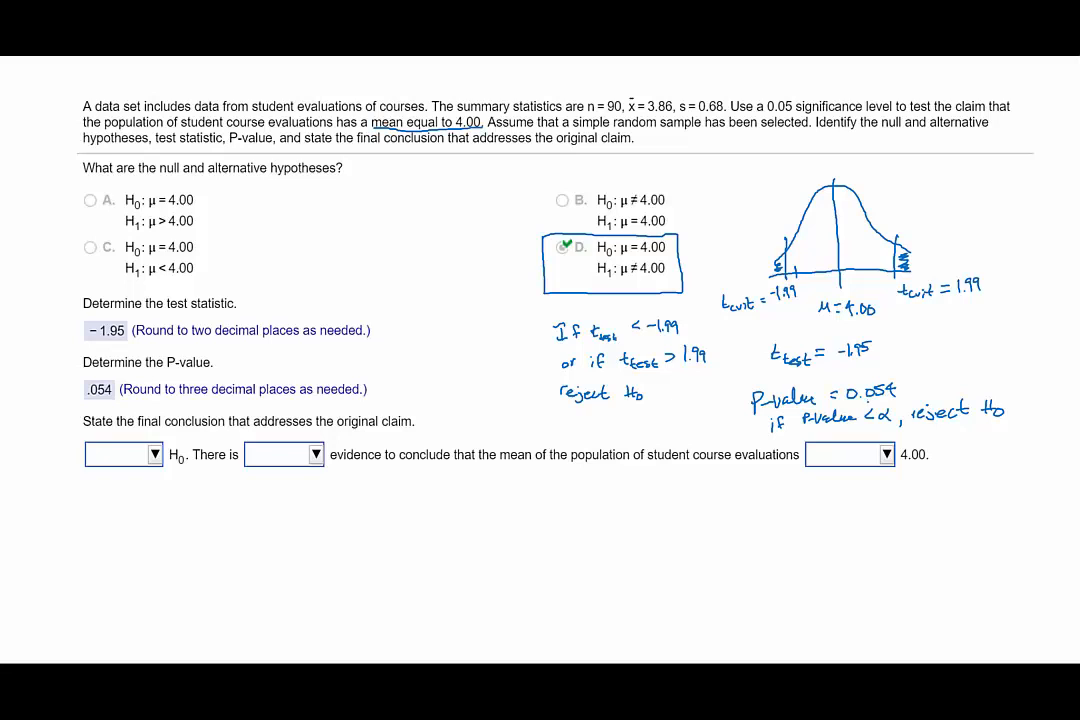
mouse_move(766, 93)
left_mouse_down()
mouse_move(766, 113)
mouse_move(783, 115)
mouse_move(794, 95)
mouse_move(770, 92)
left_mouse_up()
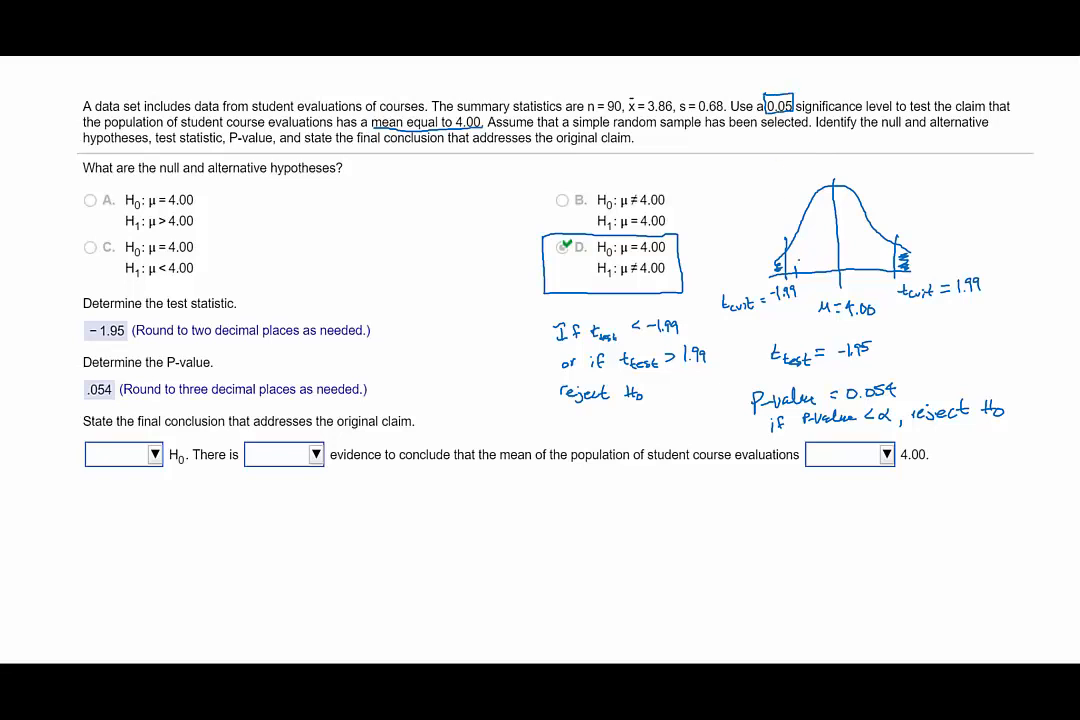